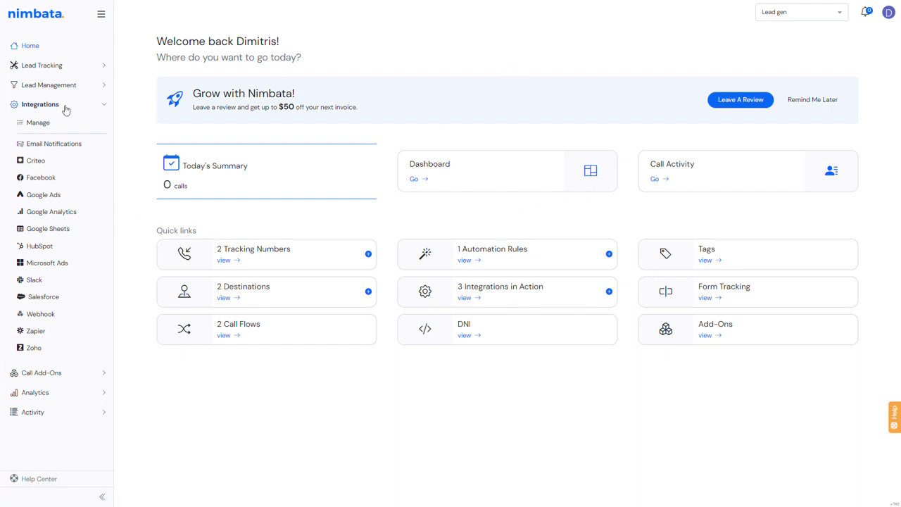
- Open the Slack integration and allow Nimbata to access the nimbata Slack workspace
click(35, 281)
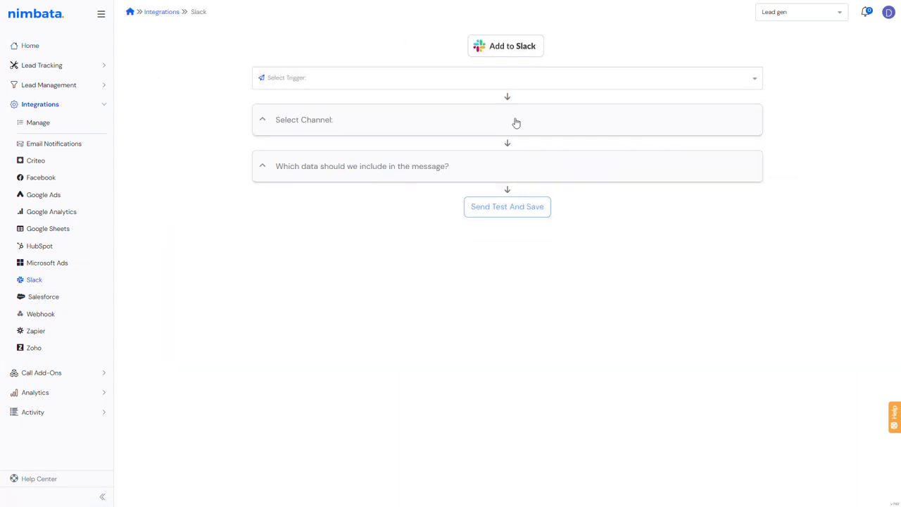
click(514, 47)
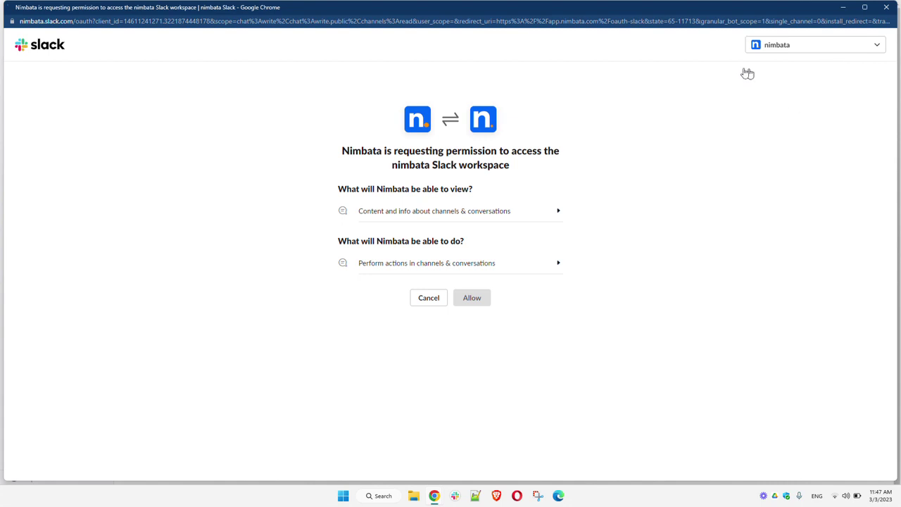
click(874, 48)
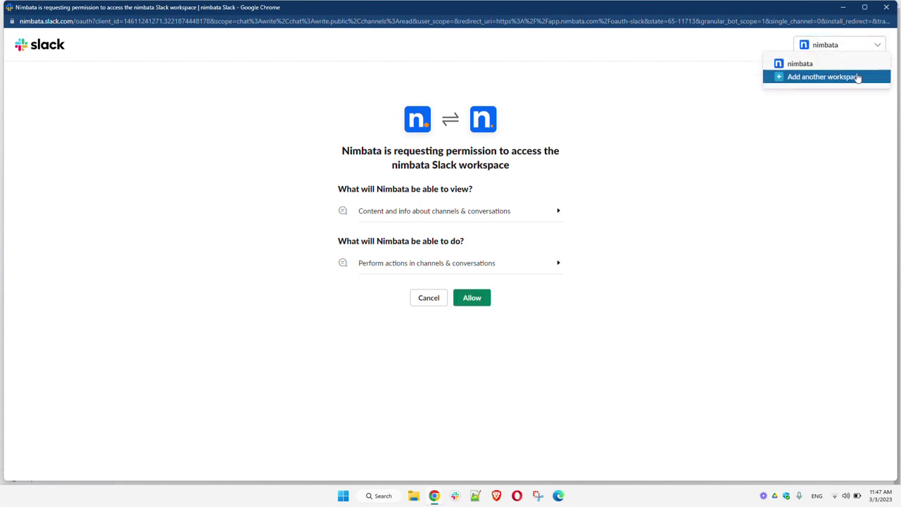
key(Escape)
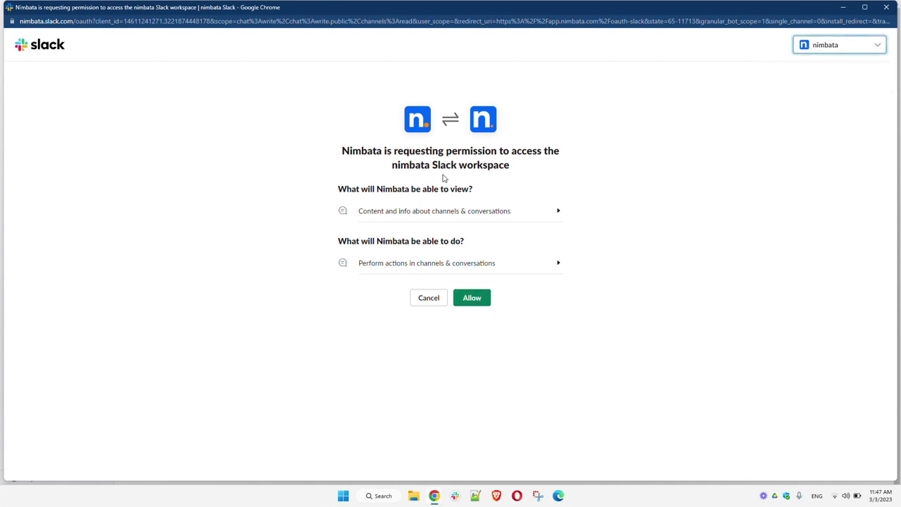
click(476, 301)
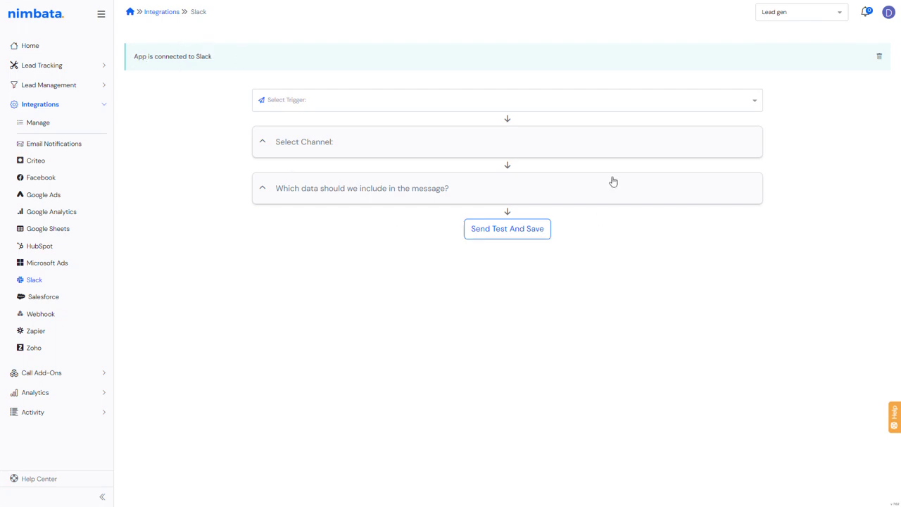
- Set the Slack integration's channel to inbound-calls
click(512, 145)
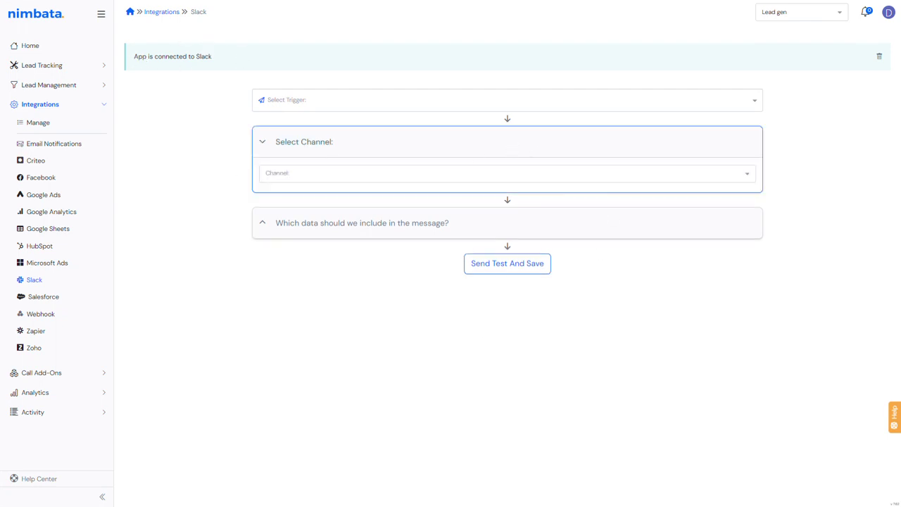
click(705, 174)
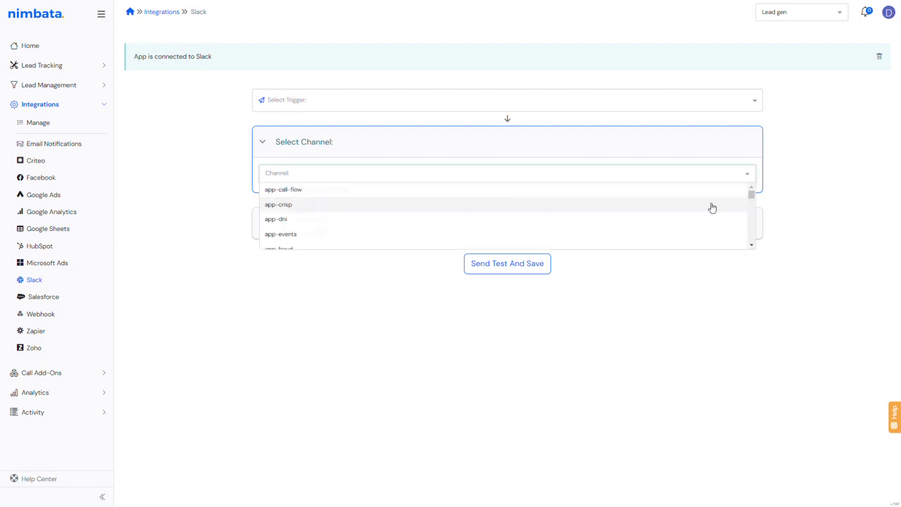
drag(754, 196, 755, 220)
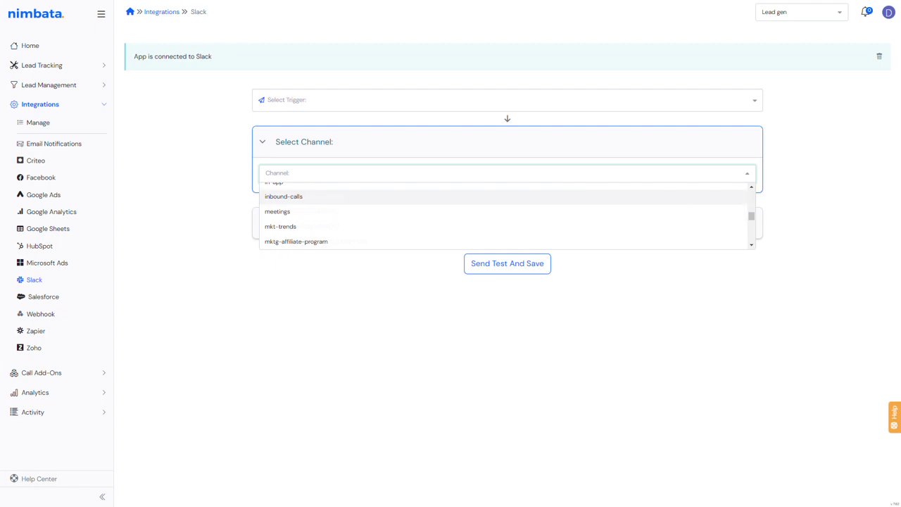
click(298, 201)
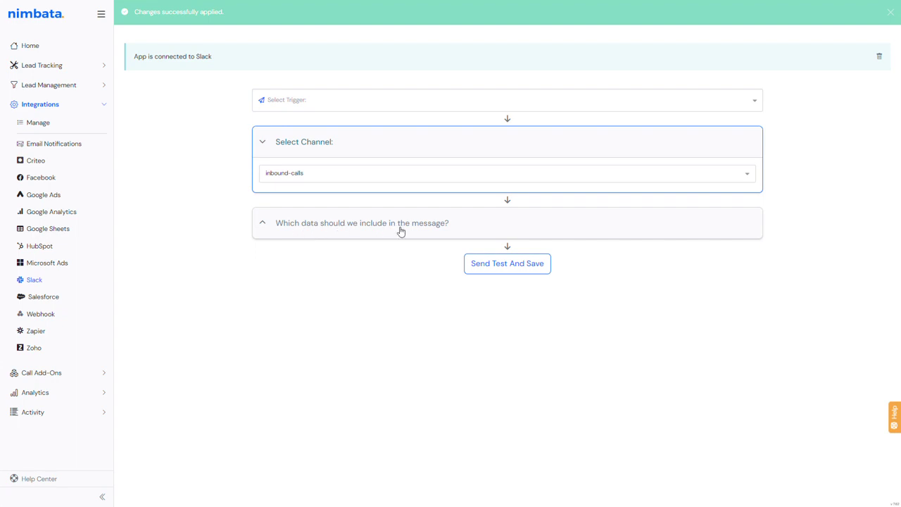
- Add an empty row to the message data parameters and browse the values available for it
click(422, 231)
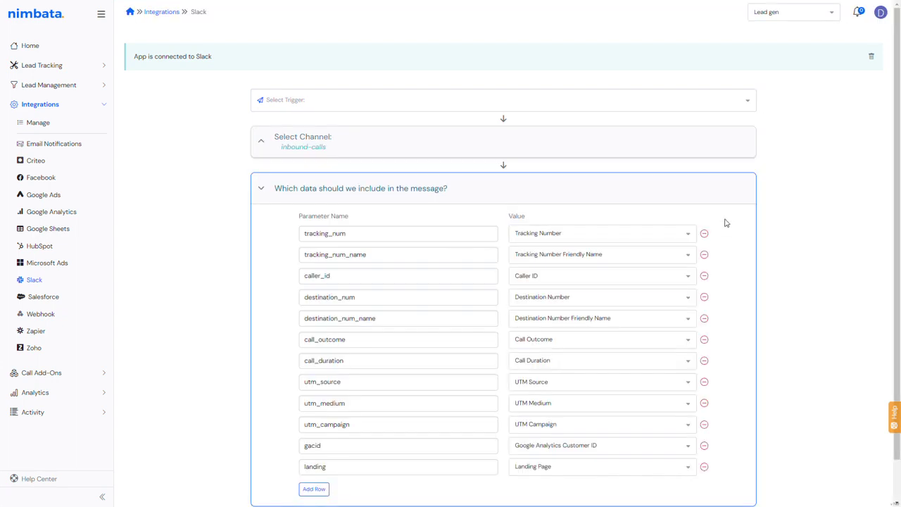
scroll(750, 222, down, 1)
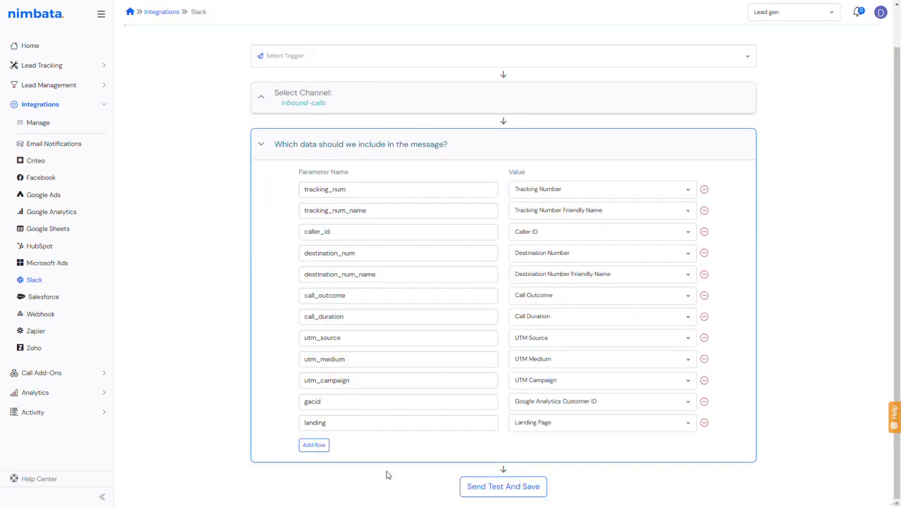
click(324, 449)
click(664, 444)
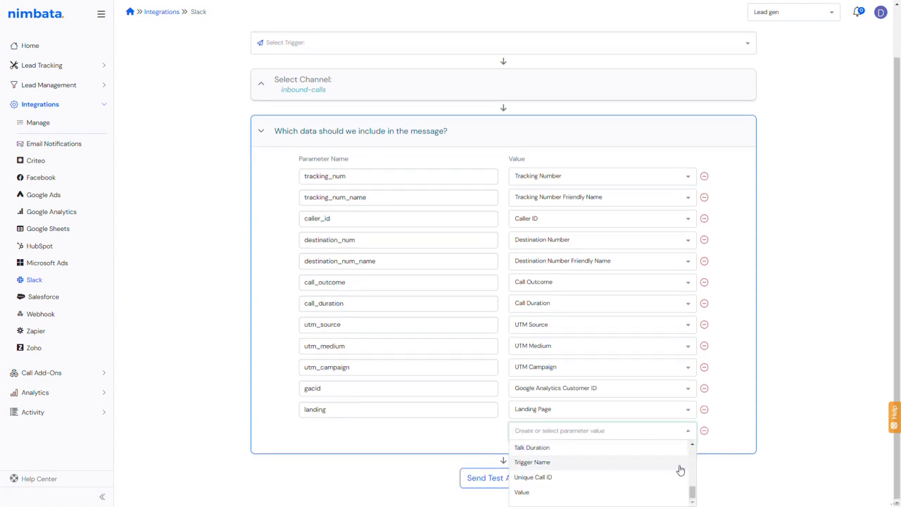
drag(694, 490, 693, 448)
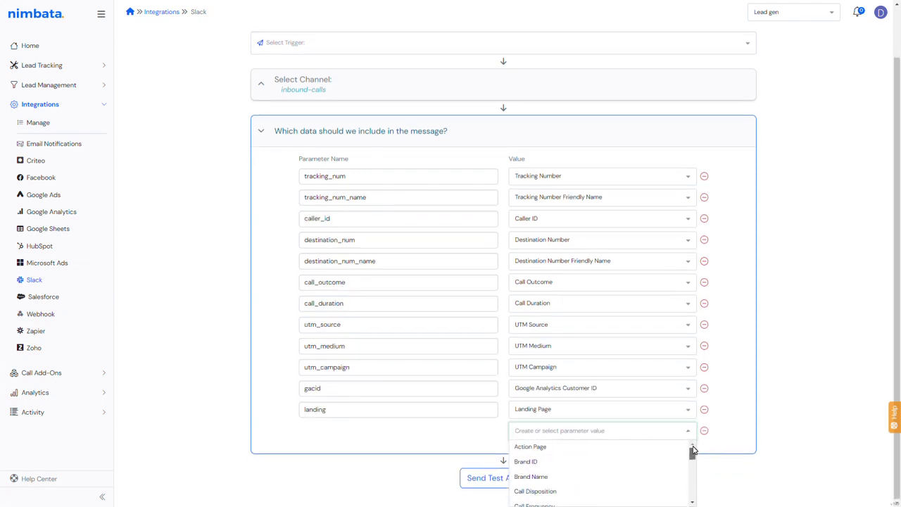
click(376, 439)
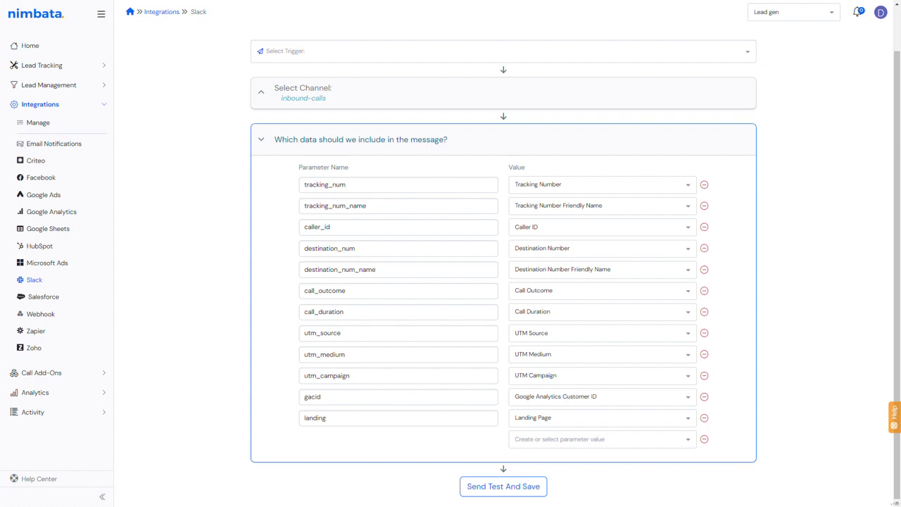
- Rename the tracking_num parameter to "Number Called" and remove the tracking_num_name row
click(688, 184)
click(549, 201)
drag(345, 185, 293, 193)
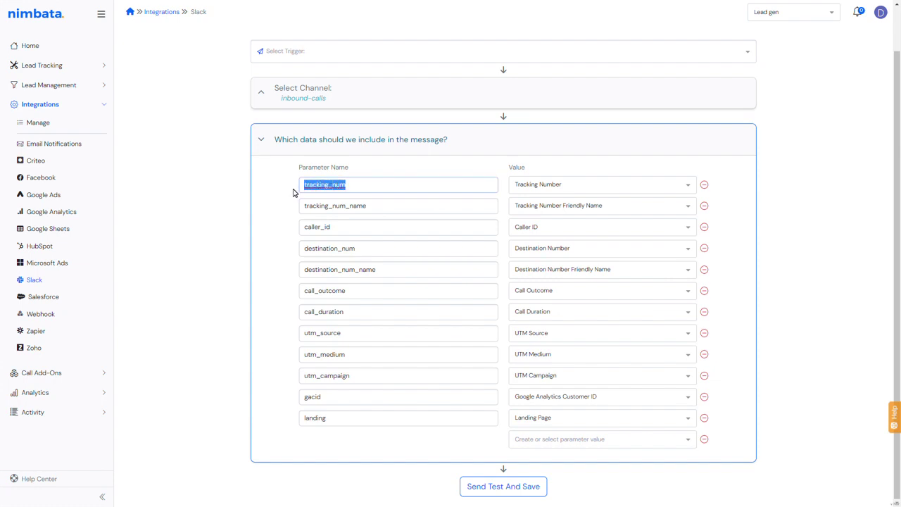
text(Numb)
key(BackSpace)
text(mbe)
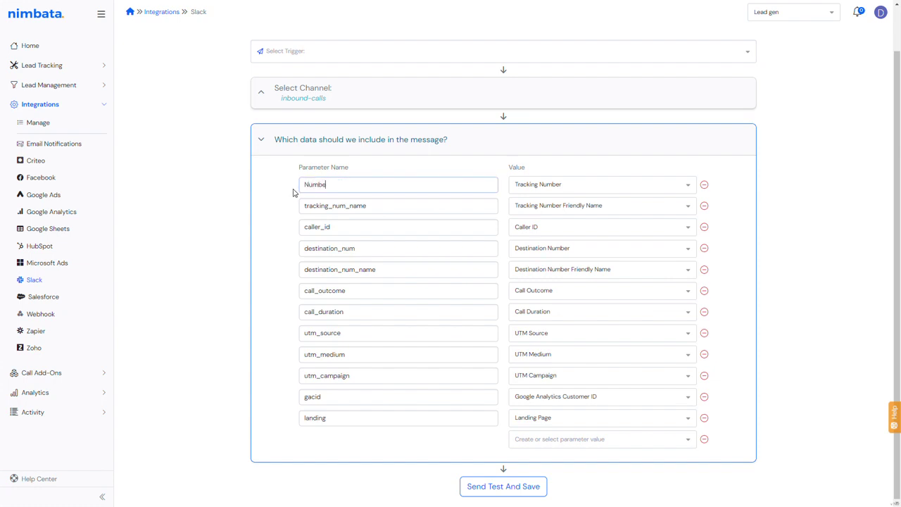
text(r Called)
click(705, 206)
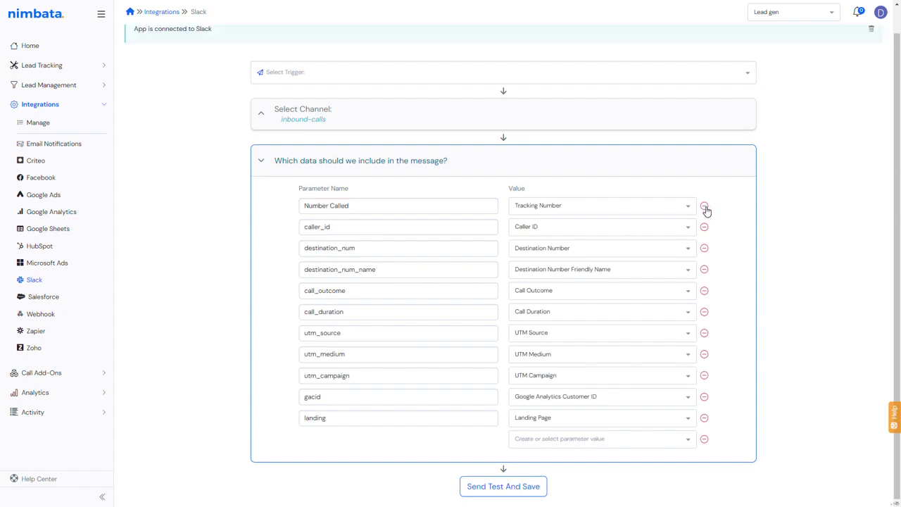
- Rename the caller_id parameter in the message data to "Caller ID"
drag(331, 226, 297, 233)
text(C)
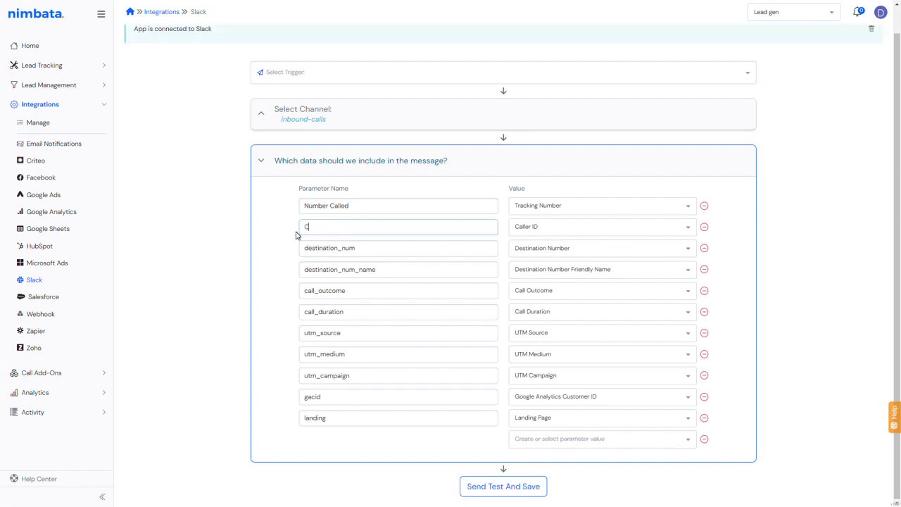
text(aller ID)
- Rename the destination_num parameter to "Destination Number" and remove the destination_num_name row
key(Tab)
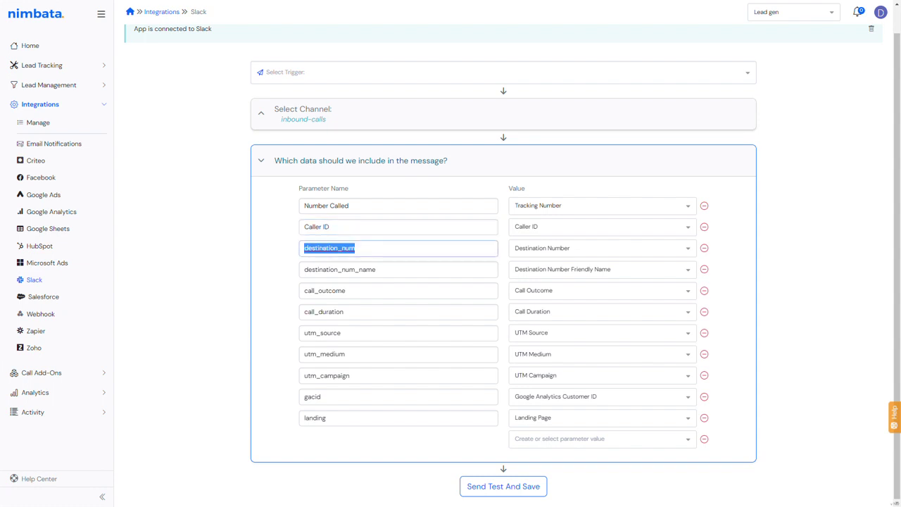
text(Destination Numbe)
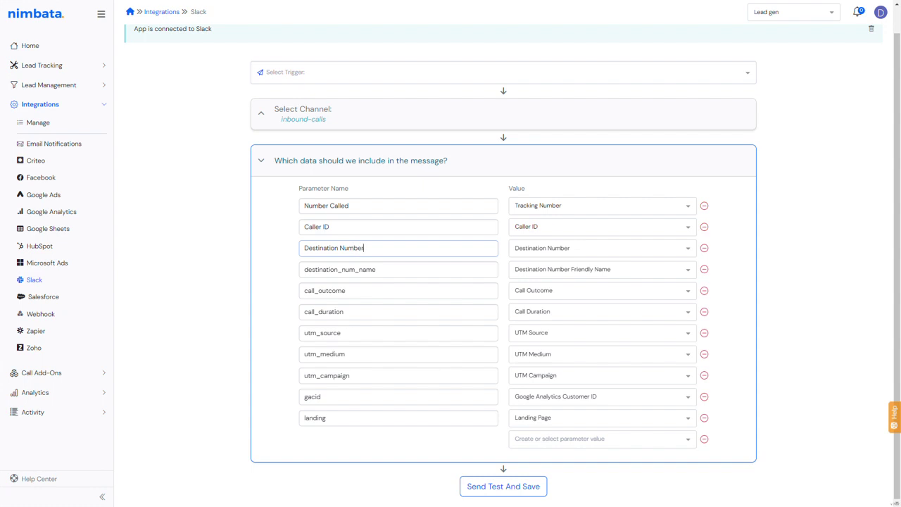
text(r)
click(706, 272)
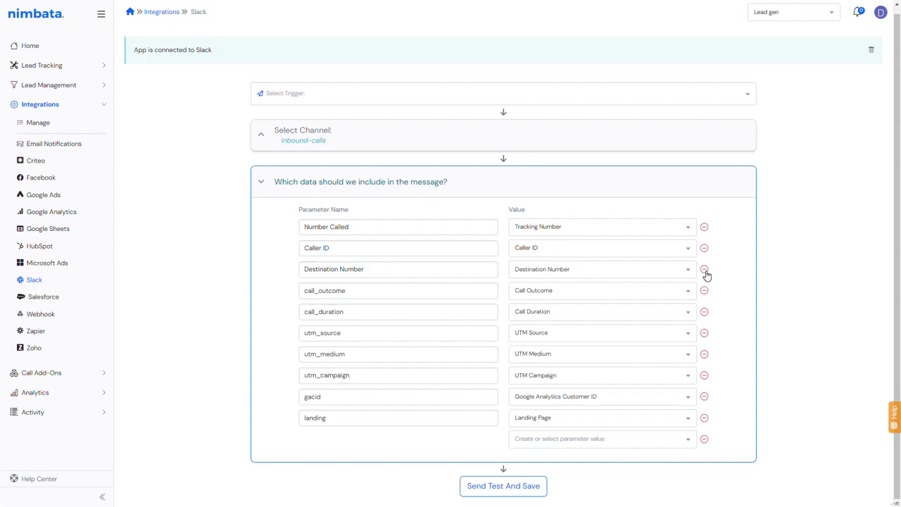
- Rename the call_outcome parameter to "Call Outcome" and the call_duration parameter to "Duration"
click(344, 289)
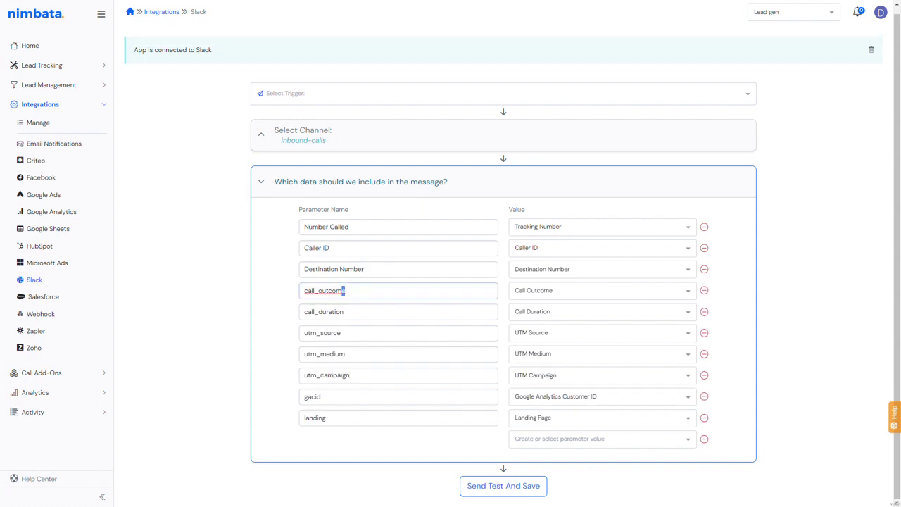
double_click(345, 289)
text(Call Outcom)
double_click(338, 312)
text(Duration)
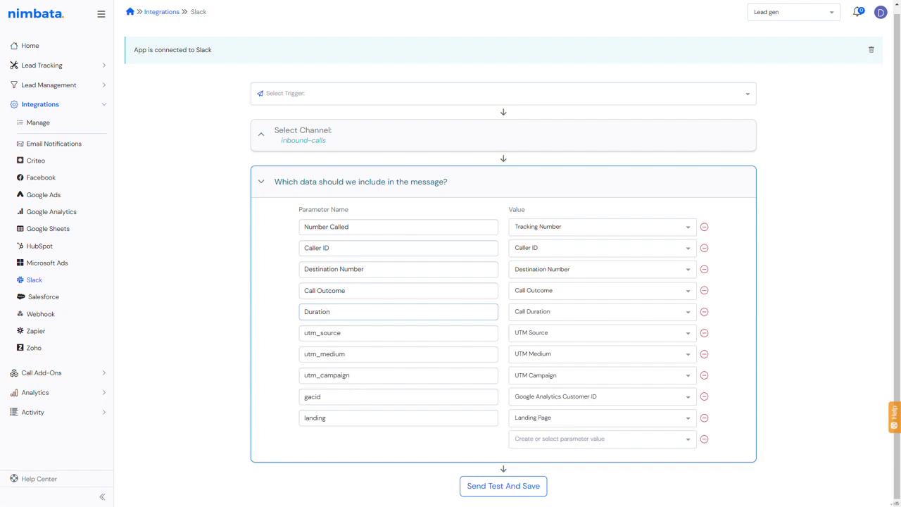
- Remove the gacid and landing rows, and fill the empty row with the Start Time value named "Time of Call"
click(704, 397)
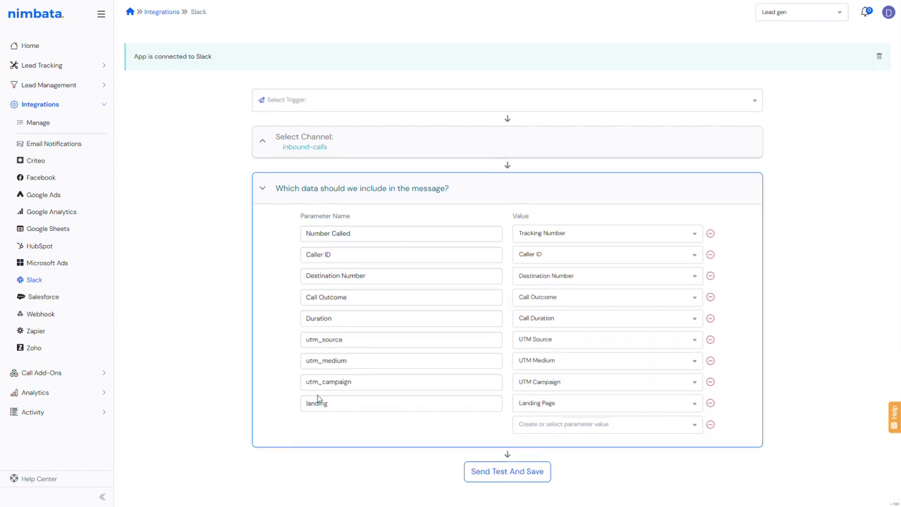
click(710, 404)
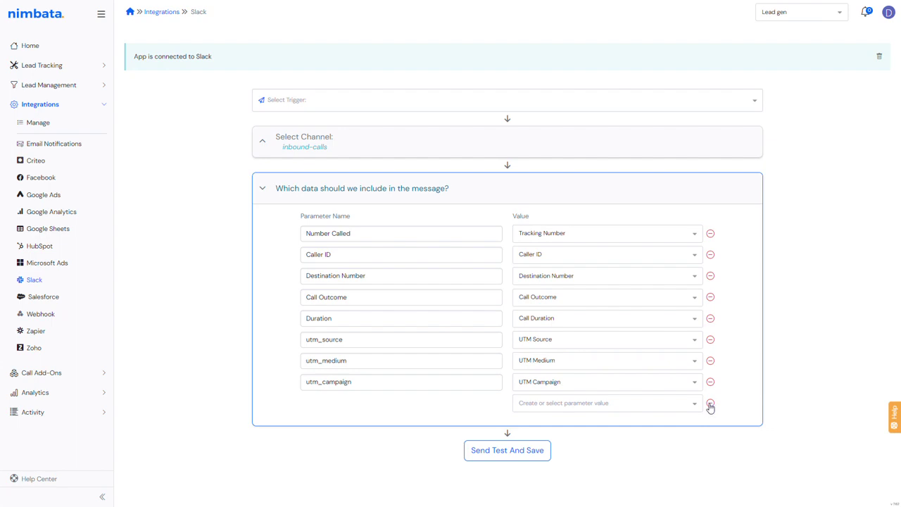
click(686, 403)
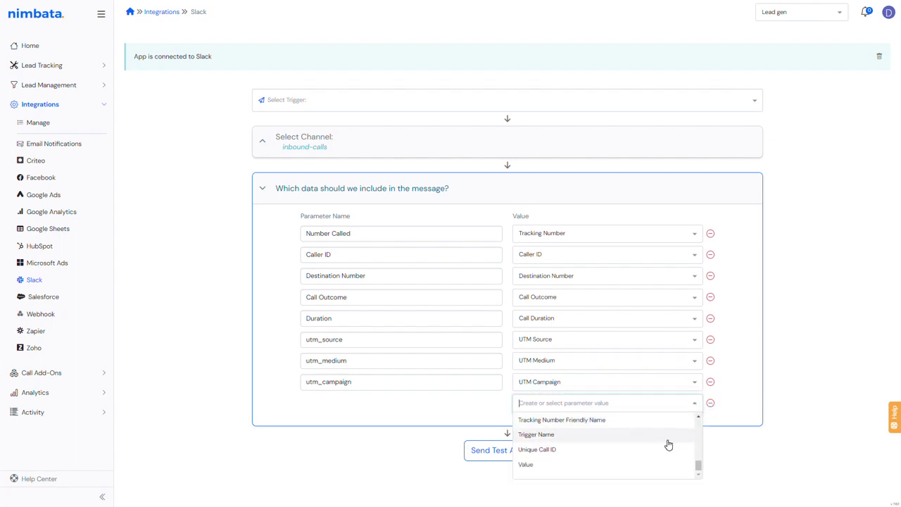
drag(698, 464, 697, 457)
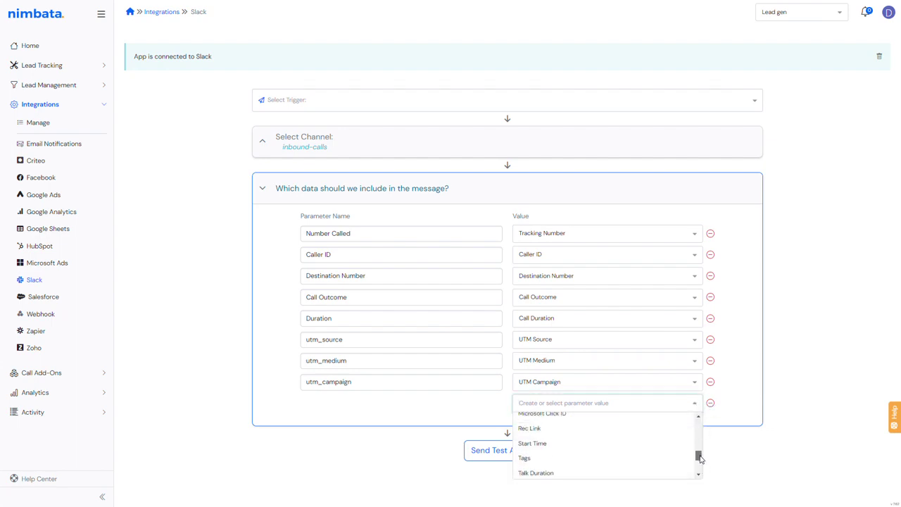
click(576, 443)
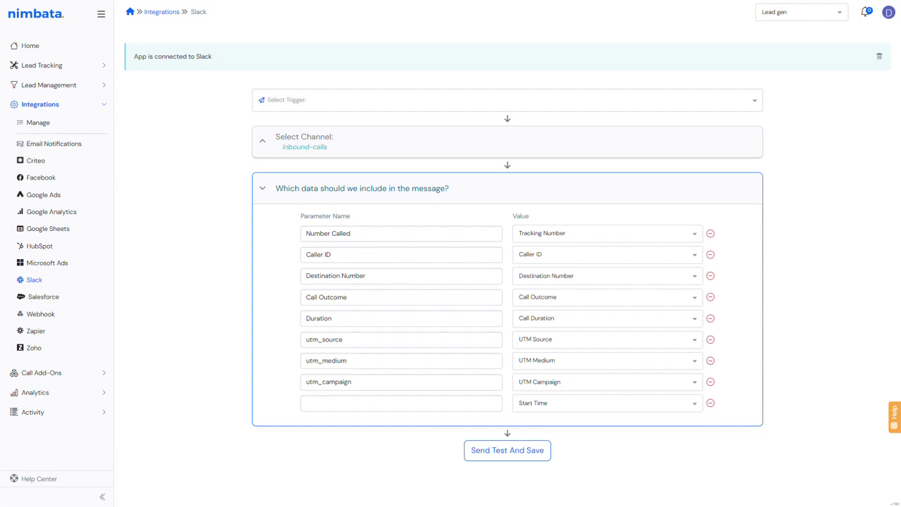
click(395, 402)
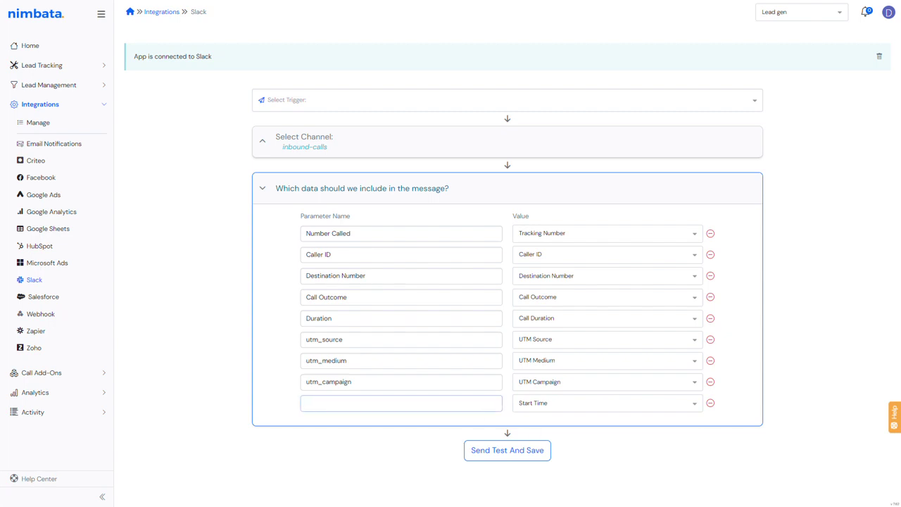
text(Time of Call)
- Add another message data row with the Rec Link value and name it "Listen to Call:"
click(416, 422)
click(318, 426)
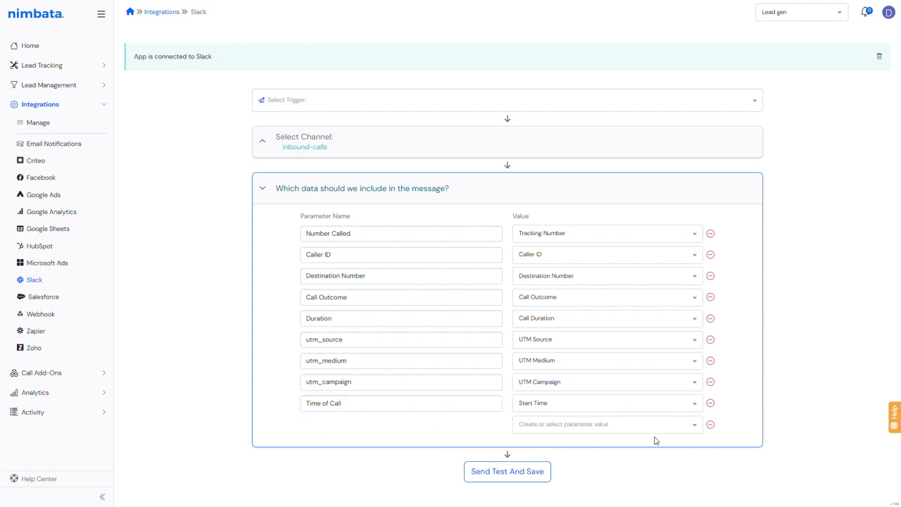
click(701, 426)
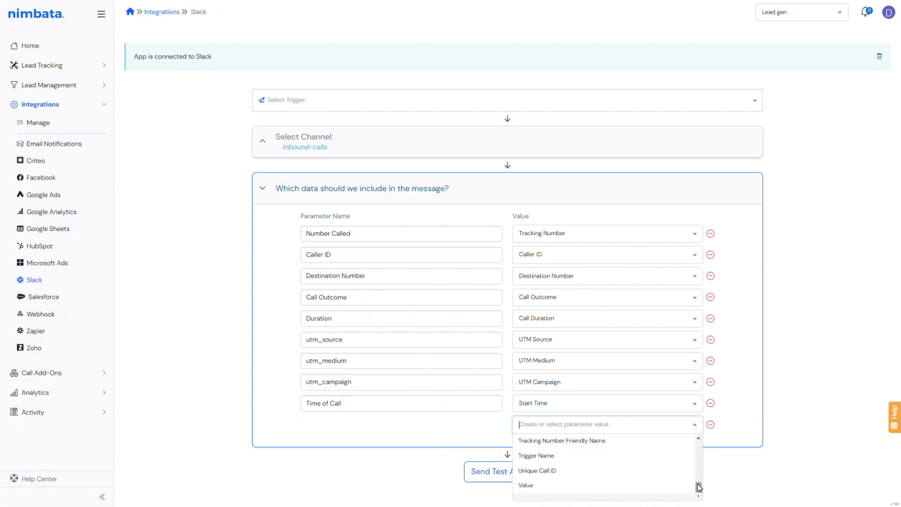
scroll(698, 481, up, 3)
scroll(700, 477, up, 1)
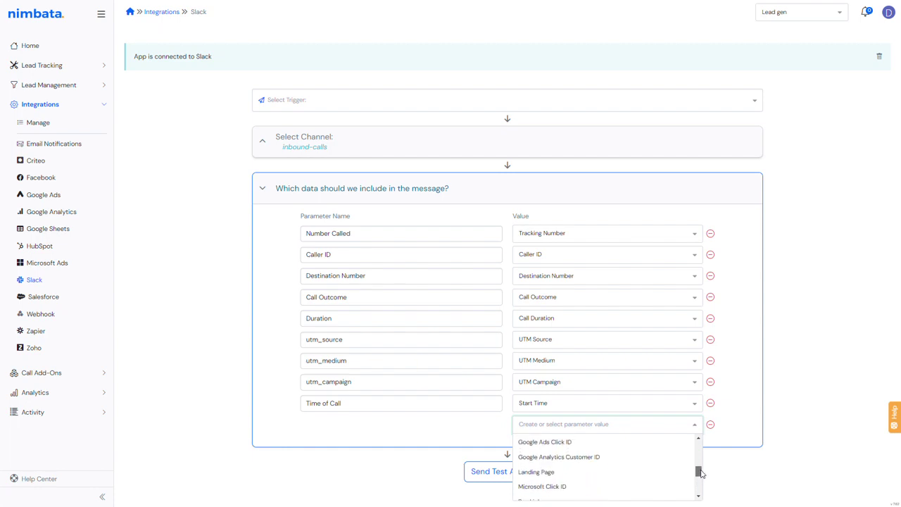
scroll(700, 477, up, 2)
scroll(700, 479, down, 4)
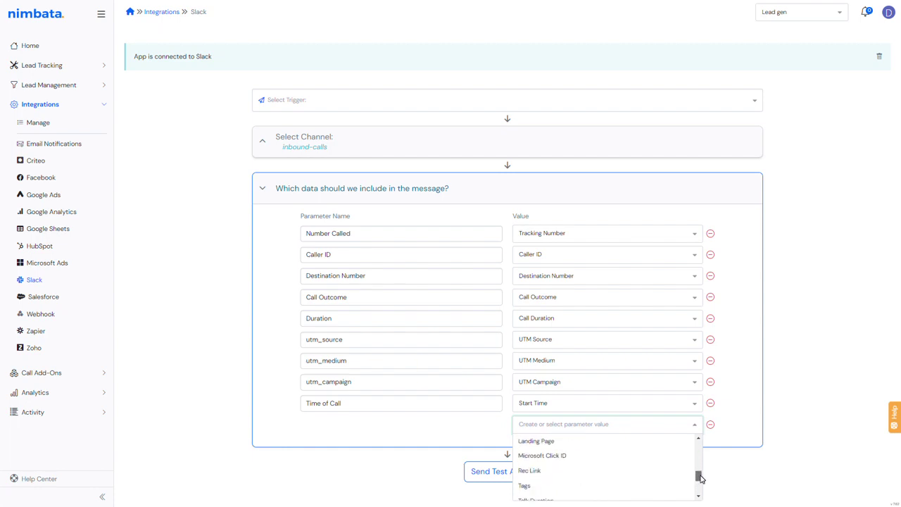
click(590, 471)
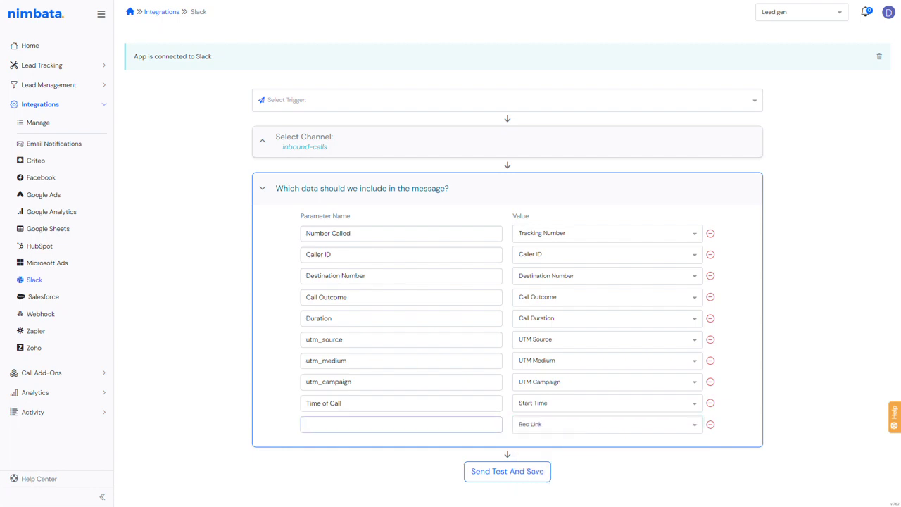
text(Listen to Call)
text(:)
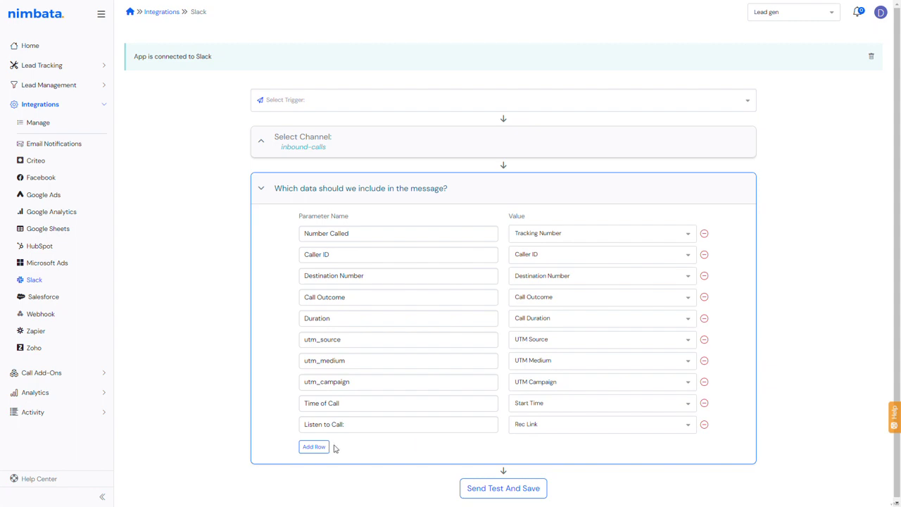
- Add another message data row with the Action Page value and name it "Page lead called from"
click(679, 450)
scroll(679, 479, down, 5)
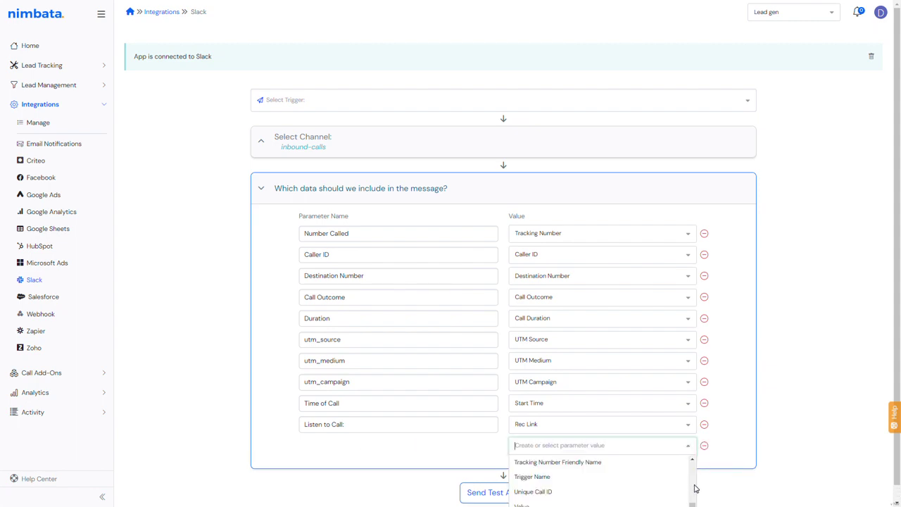
drag(694, 490, 692, 450)
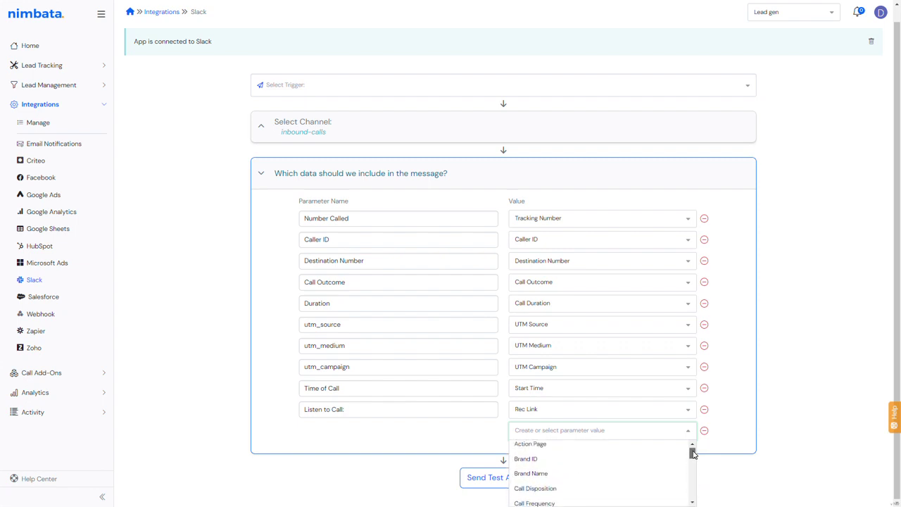
click(554, 452)
click(423, 439)
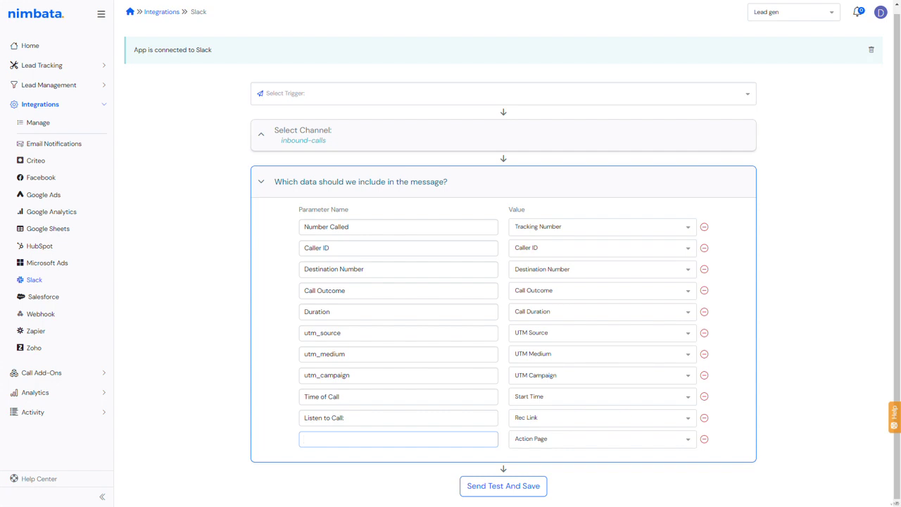
text(Page the)
text( lead called f)
text(rom)
click(474, 488)
scroll(414, 462, down, 1)
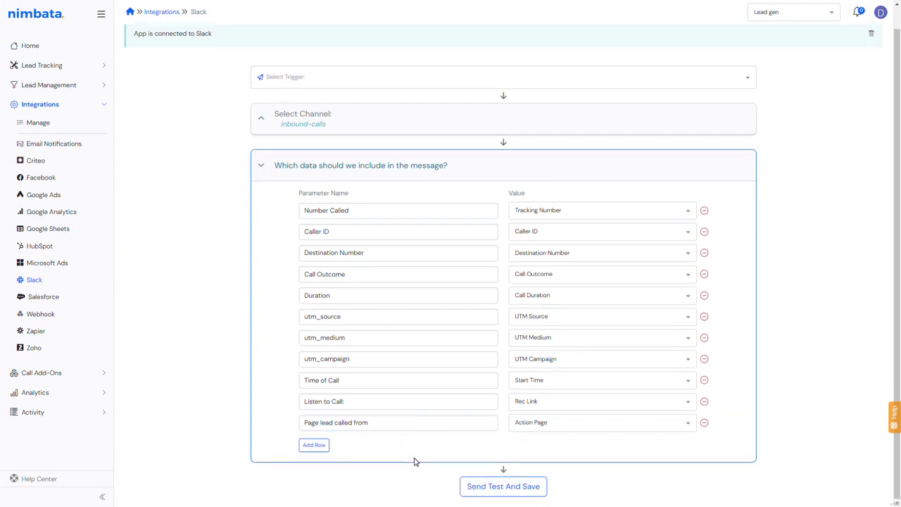
- Open the test event details and replace the Caller ID with a sample phone number based on the Number Called value
click(494, 492)
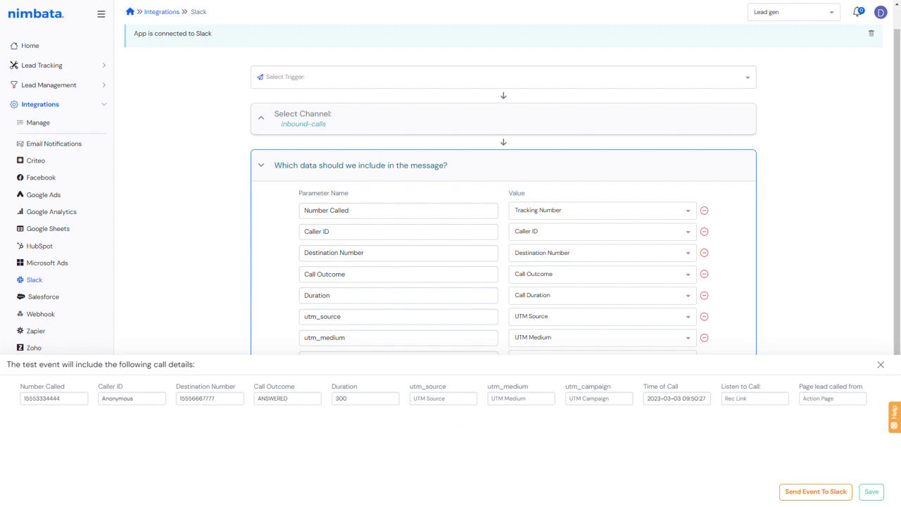
click(131, 399)
key(ctrl+a)
key(shift+Tab)
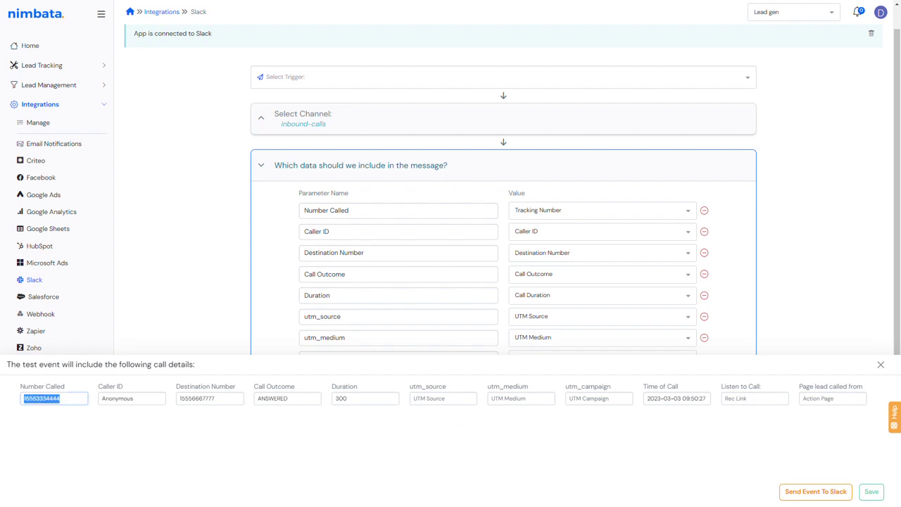
key(ctrl+c)
key(Tab)
key(ctrl+v)
key(ctrl+a)
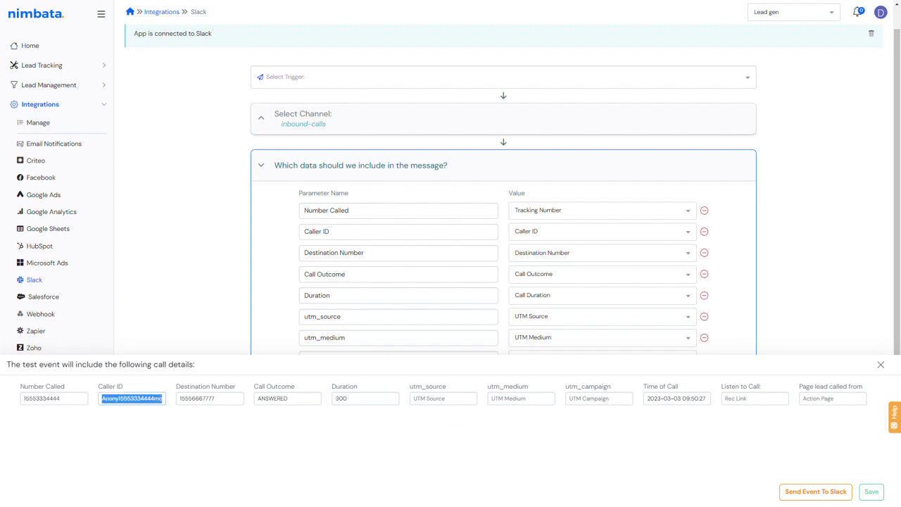
key(ctrl+v)
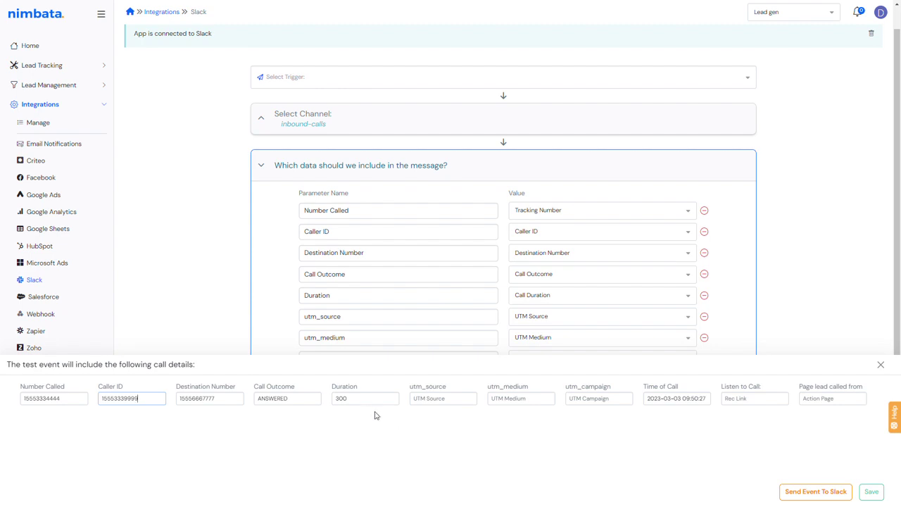
- Set the test event's utm_source to google, utm_medium to cpc and utm_campaign to brand
click(415, 398)
text(google)
click(521, 398)
text(cpc)
click(598, 398)
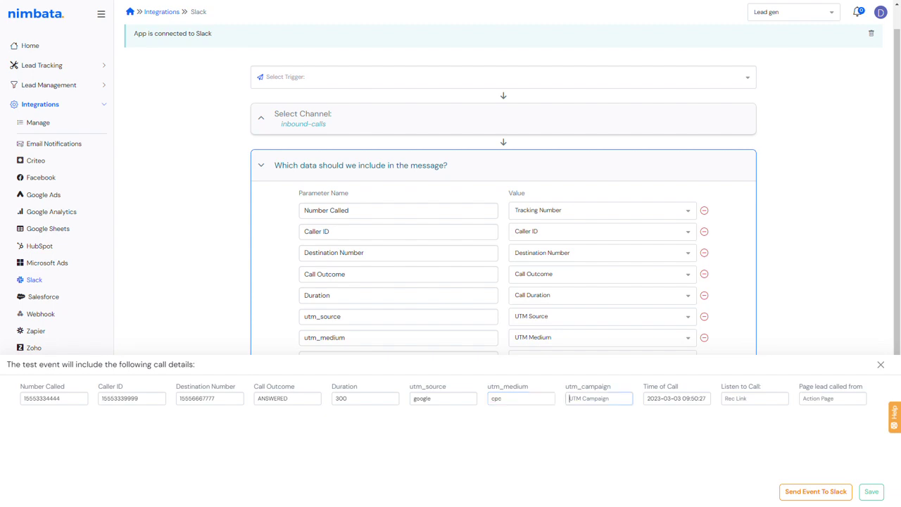
text(brand)
click(755, 399)
text(htttps)
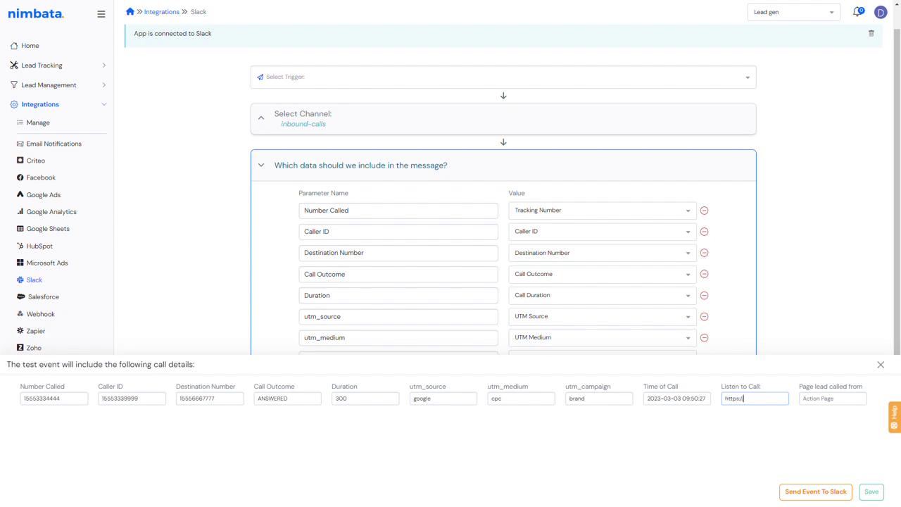
text(://app.nimbata.com)
text(/recording)
text(?mp3)
click(817, 399)
text(httpps)
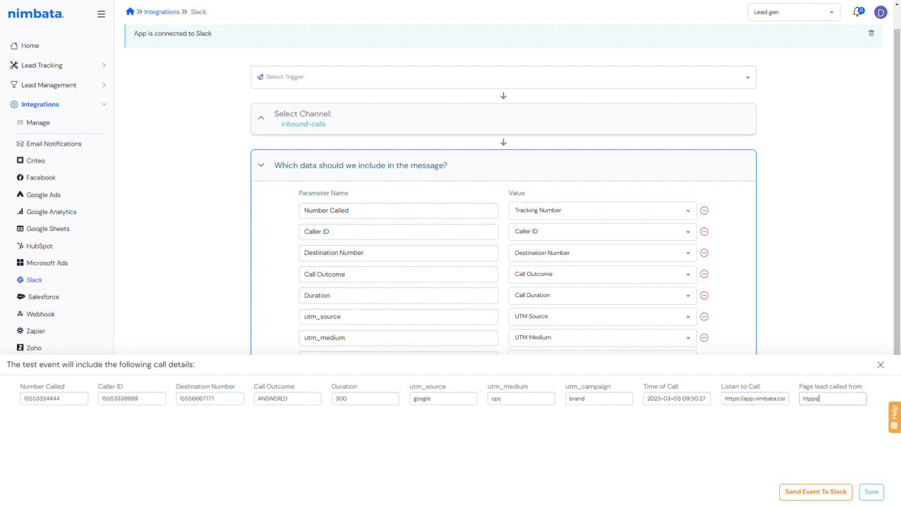
text(tps://www.nimbata.com)
click(816, 493)
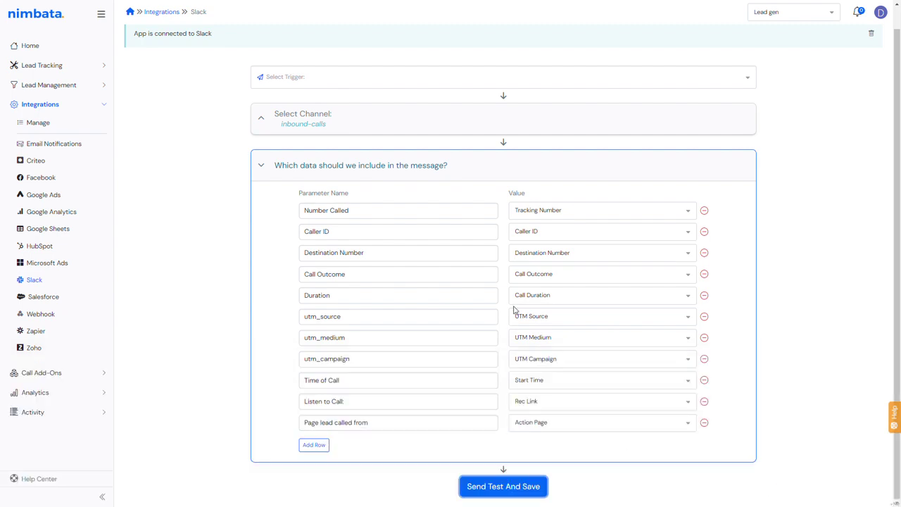
- Switch to the Slack app, check the test call message in the inbound-calls channel, and return to Nimbata
key(F11)
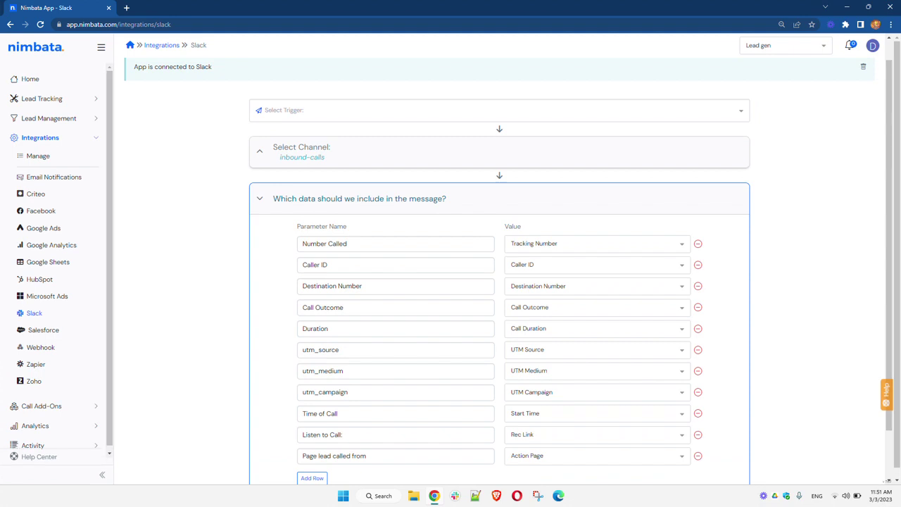
click(454, 497)
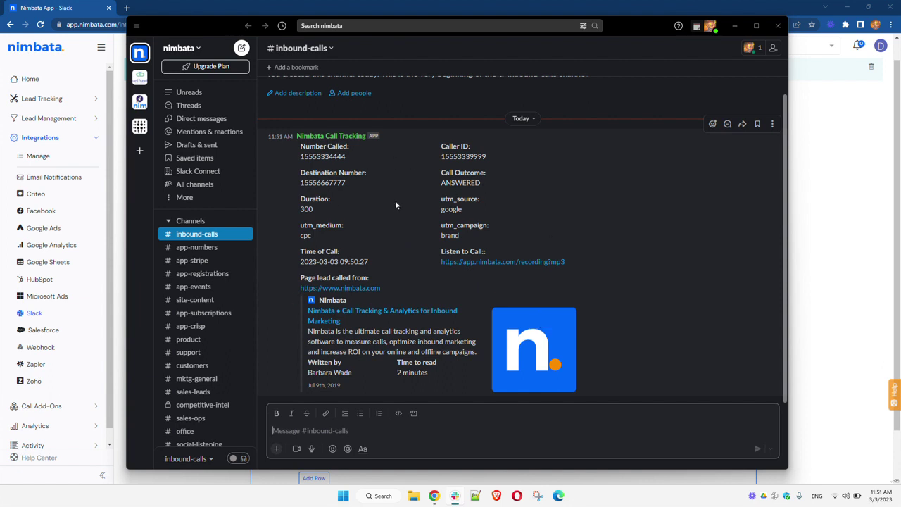
click(736, 26)
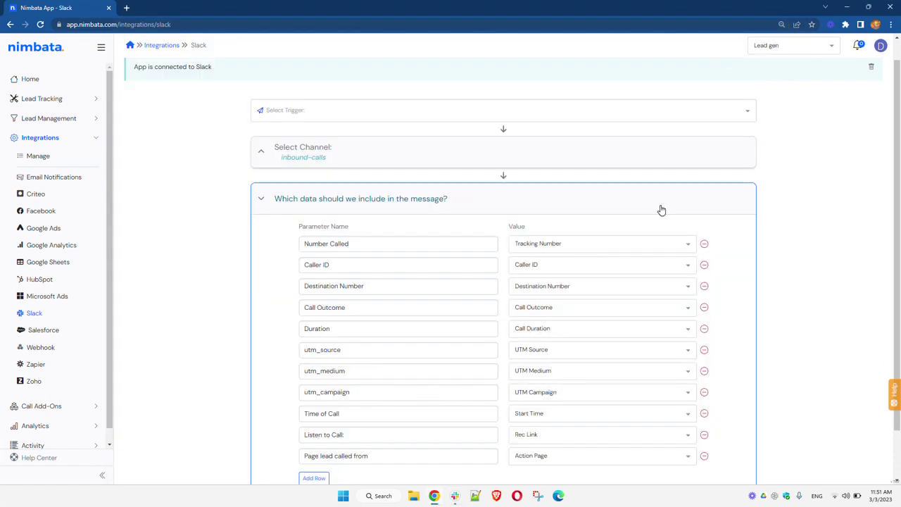